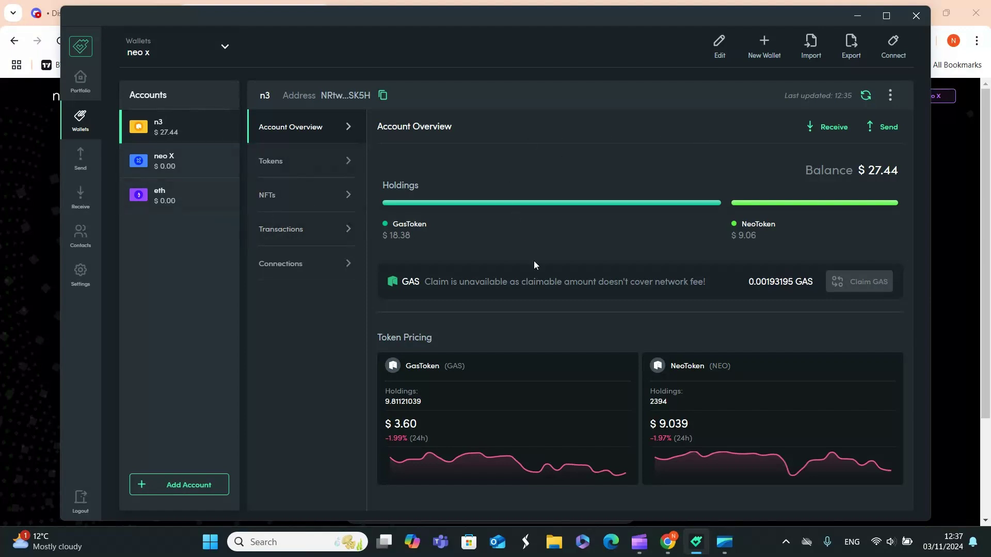
Step: Start creating a new wallet, generate its security phrase and confirm the phrase by selecting all its words in the correct order
{"action": "left_click", "coordinate": [765, 58]}
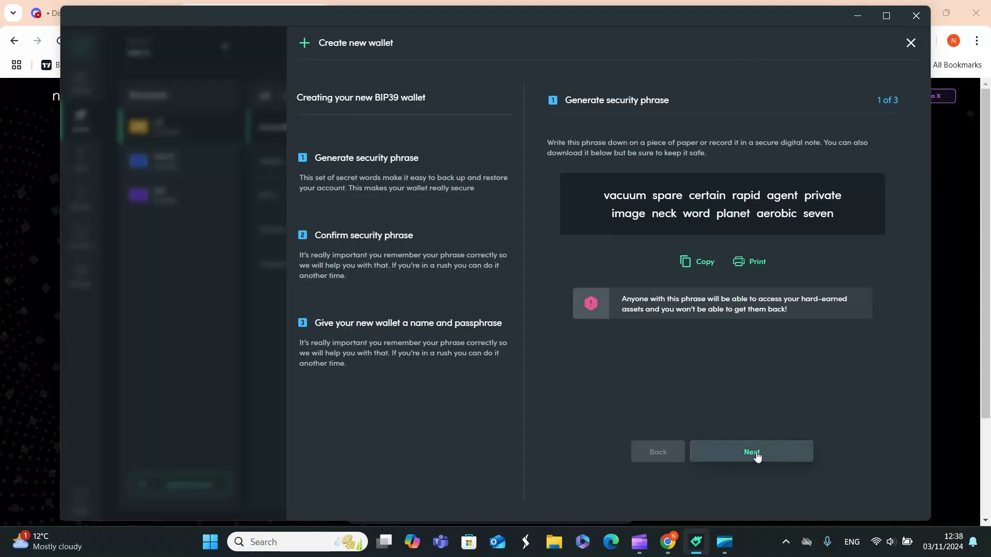
{"action": "left_click", "coordinate": [756, 454]}
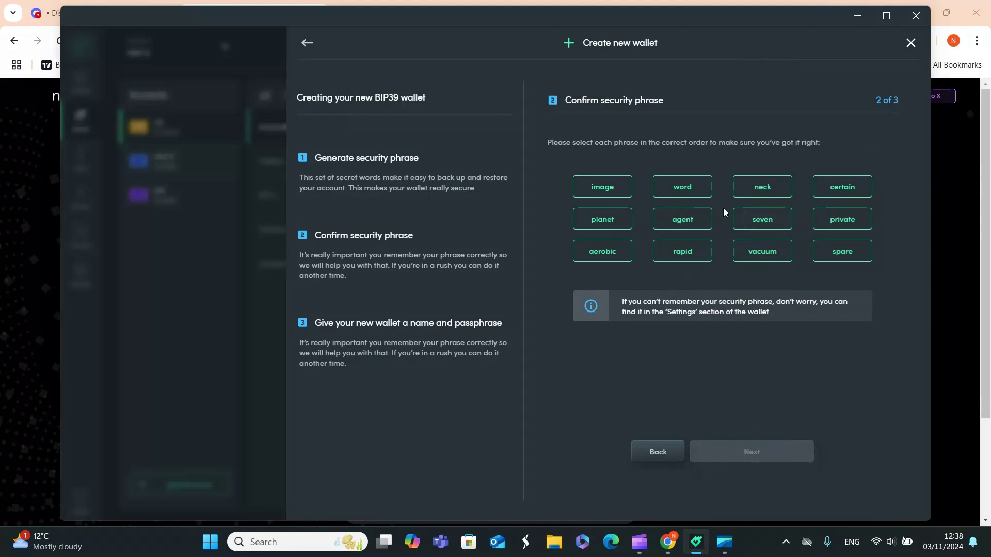
{"action": "left_click", "coordinate": [772, 256]}
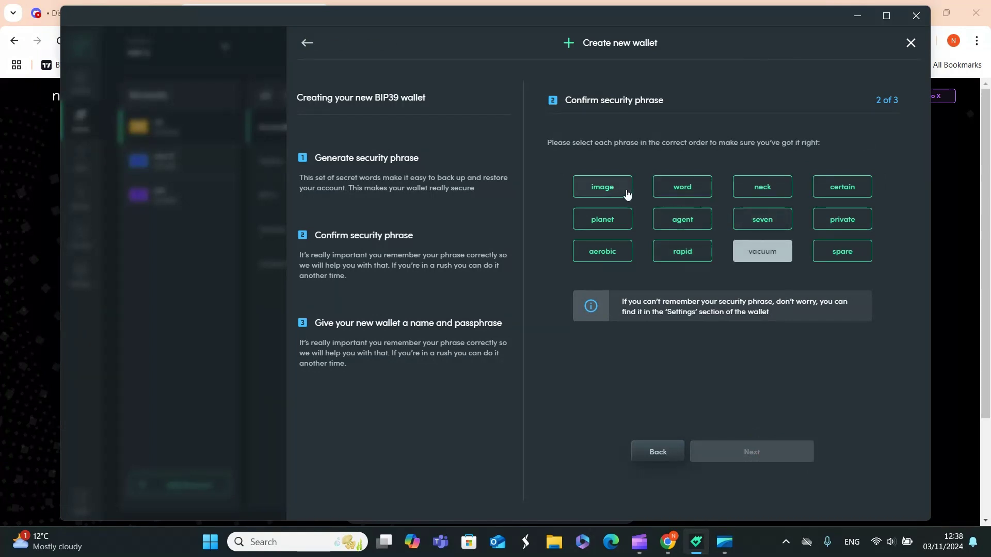
{"action": "left_click", "coordinate": [844, 253]}
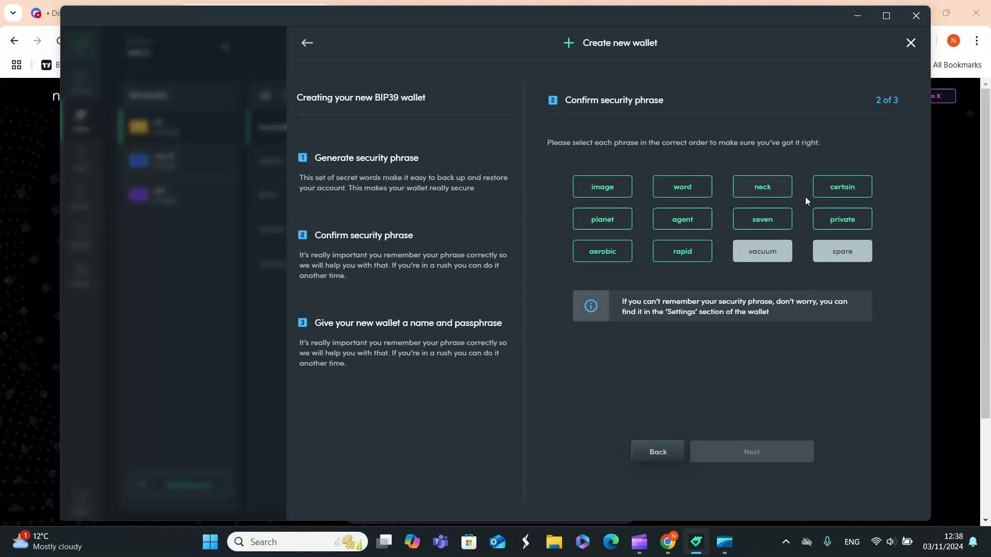
{"action": "left_click", "coordinate": [835, 192]}
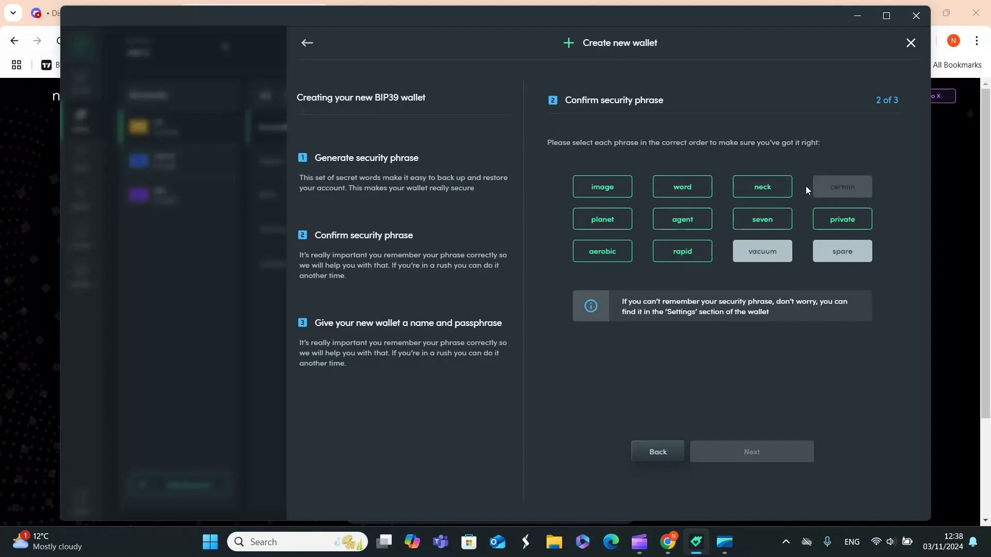
{"action": "left_click", "coordinate": [688, 251]}
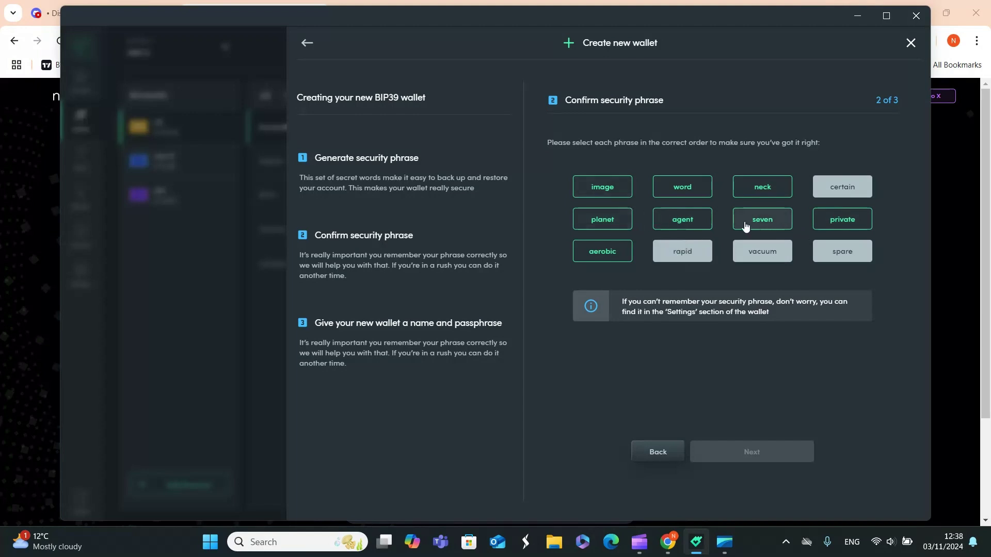
{"action": "left_click", "coordinate": [698, 221]}
{"action": "left_click", "coordinate": [836, 221]}
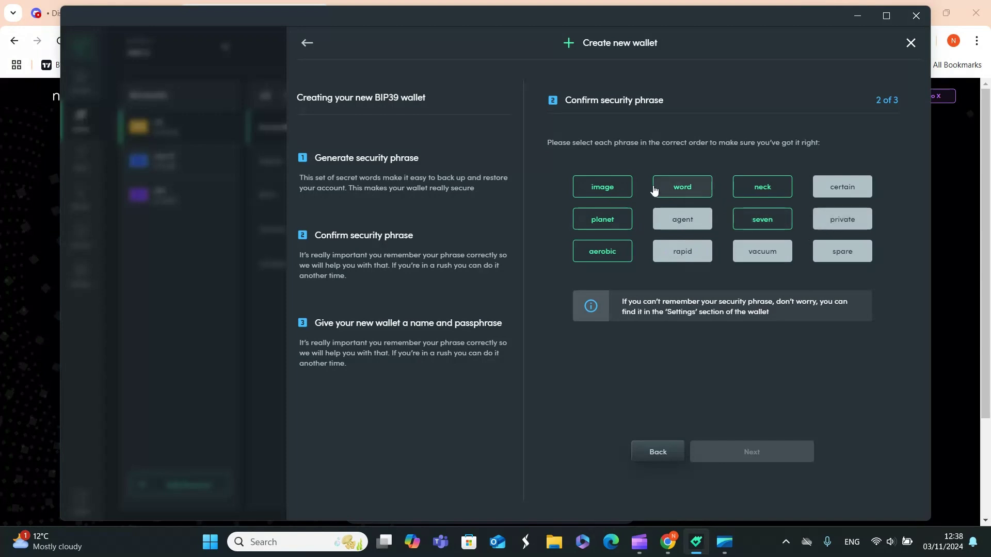
{"action": "left_click", "coordinate": [626, 190]}
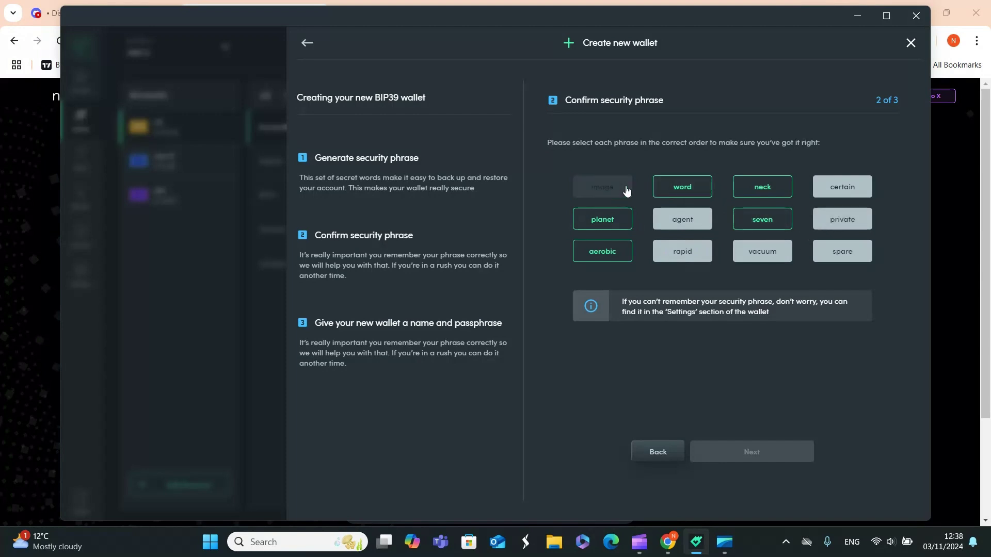
{"action": "left_click", "coordinate": [758, 189]}
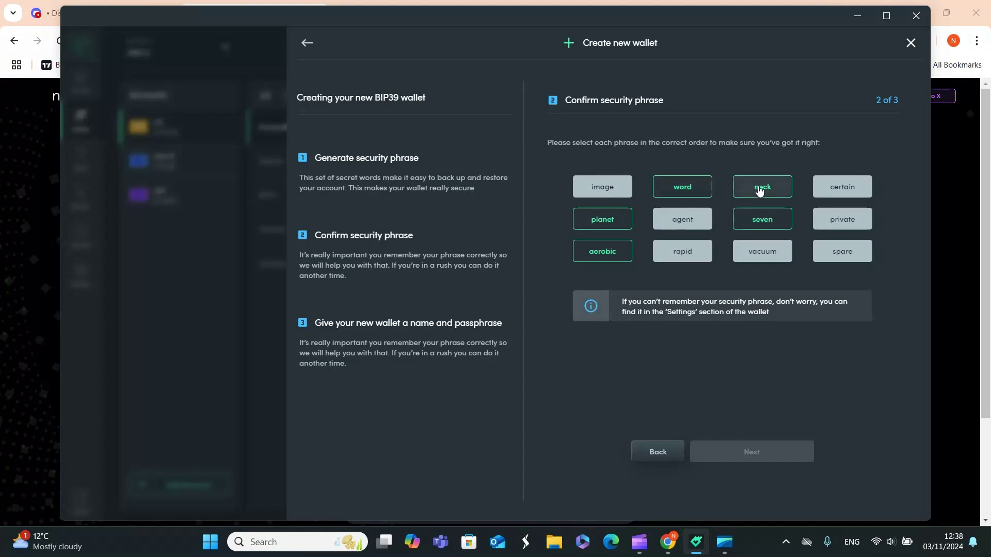
{"action": "left_click", "coordinate": [690, 195]}
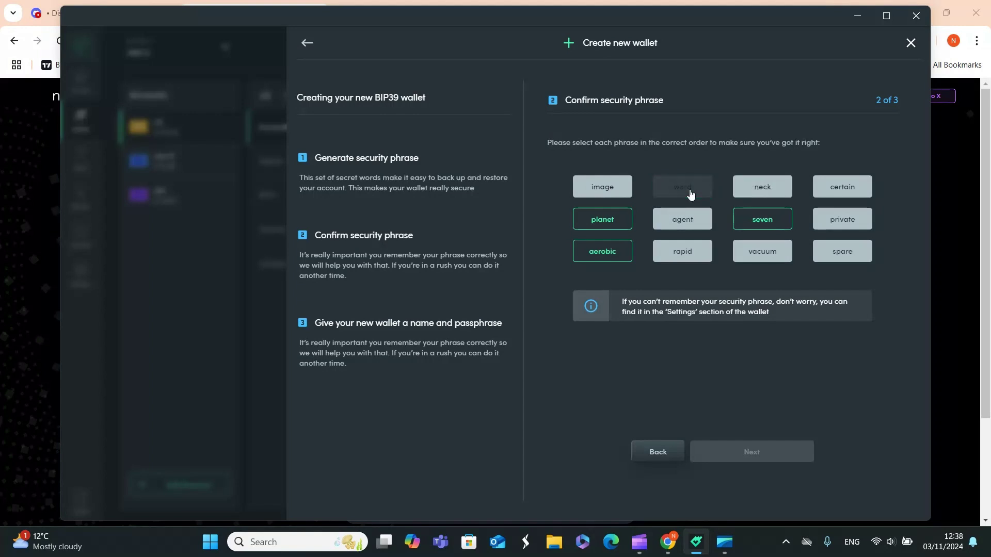
{"action": "left_click", "coordinate": [615, 223]}
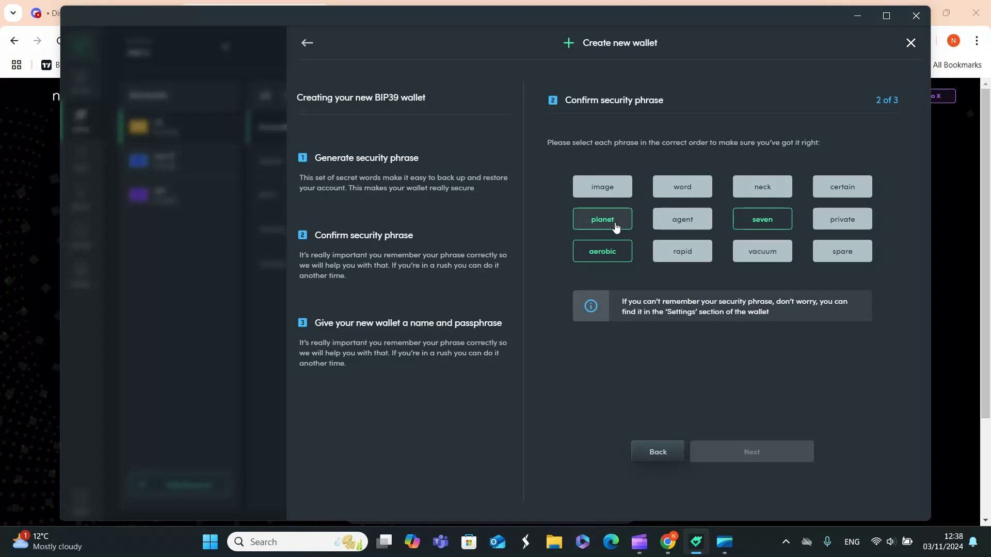
{"action": "left_click", "coordinate": [622, 257]}
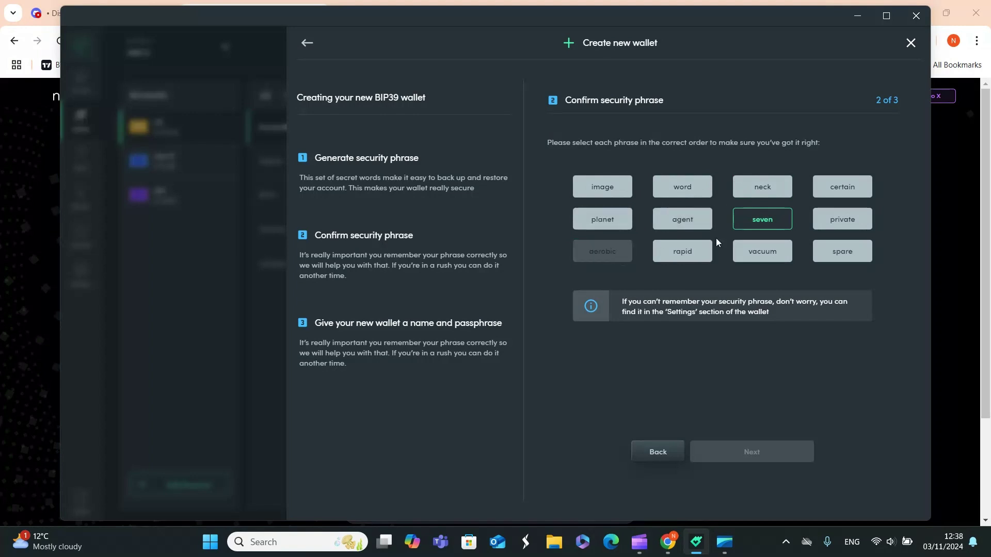
{"action": "left_click", "coordinate": [768, 221]}
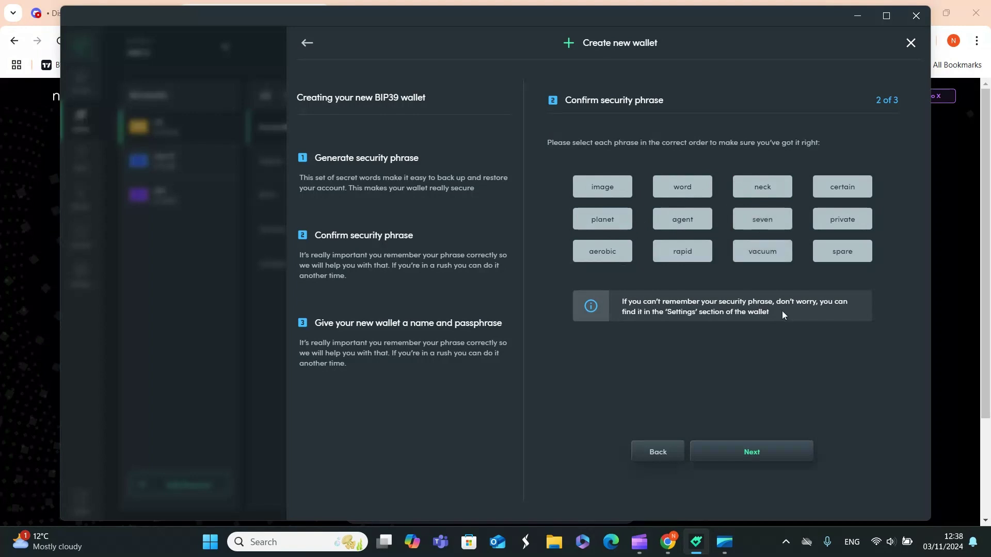
{"action": "left_click", "coordinate": [764, 458]}
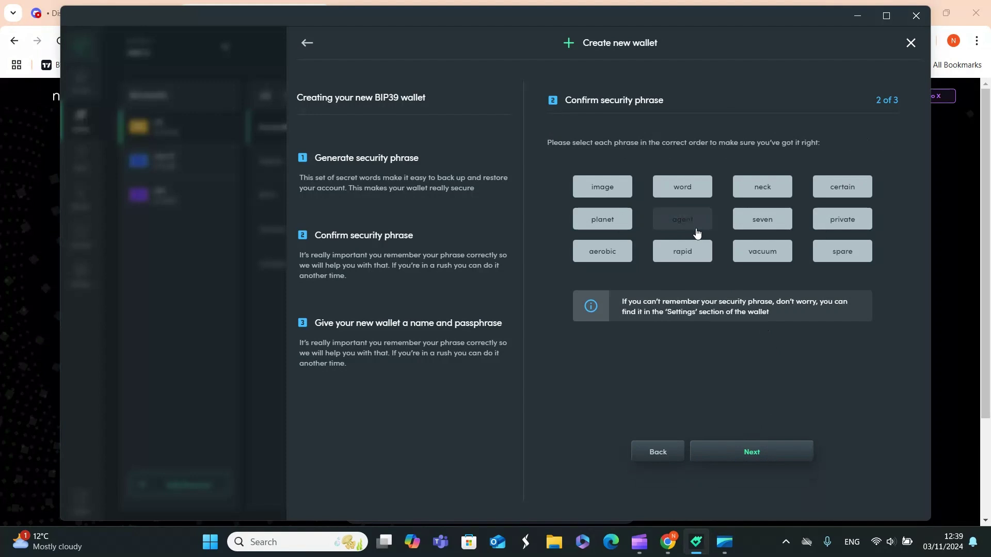
{"action": "left_click", "coordinate": [754, 451]}
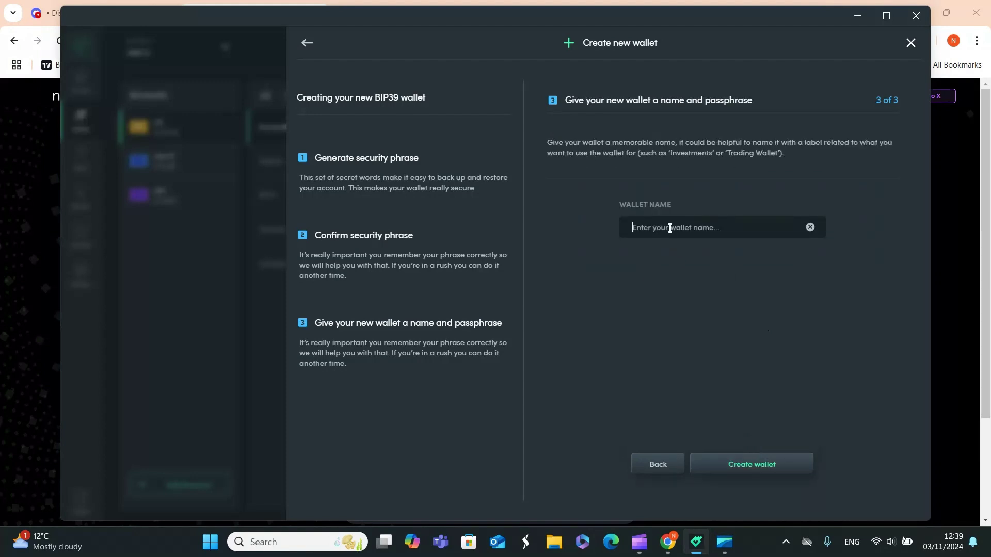
Step: Name the new wallet tester100, create it and open its account view
{"action": "type", "text": "tester100"}
{"action": "left_click", "coordinate": [769, 467]}
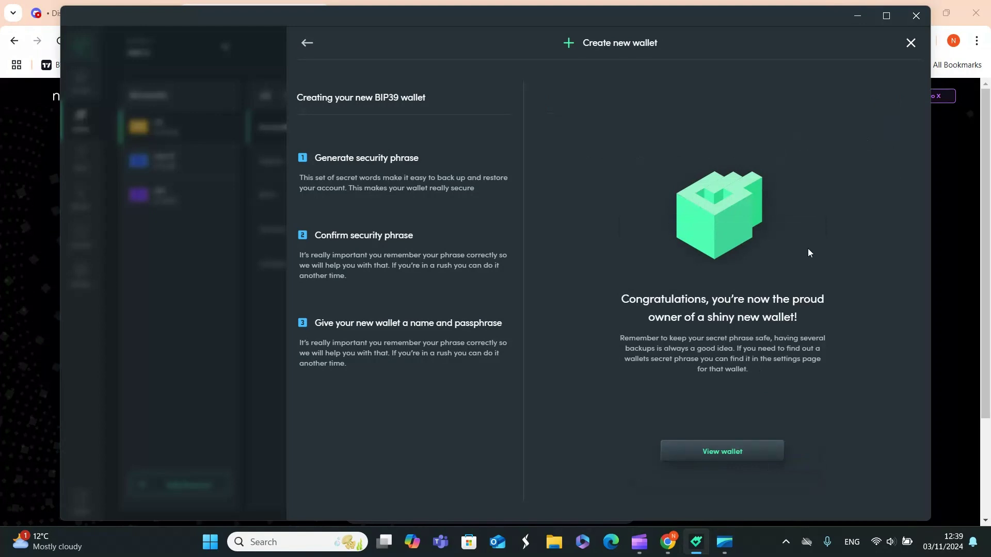
{"action": "left_click", "coordinate": [741, 452]}
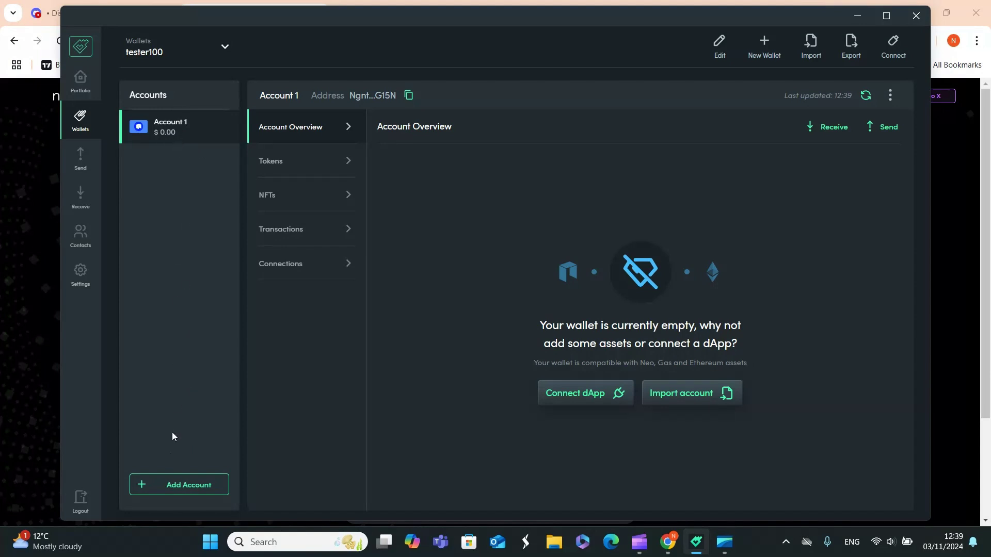
Step: Add an account named "neo x" on the NeoX chain with the default green colour, and open its overview
{"action": "left_click", "coordinate": [174, 483]}
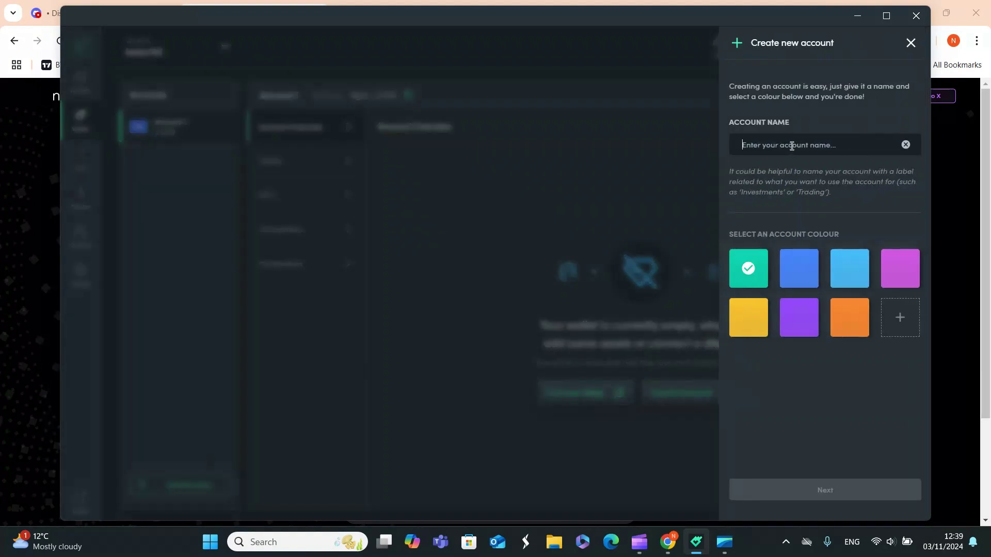
{"action": "type", "text": "neo x"}
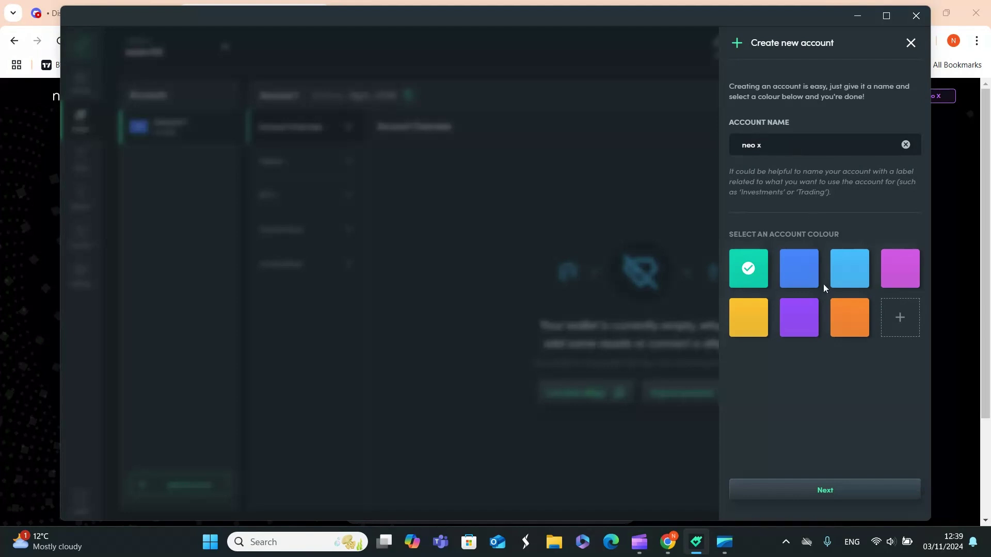
{"action": "left_click", "coordinate": [838, 490]}
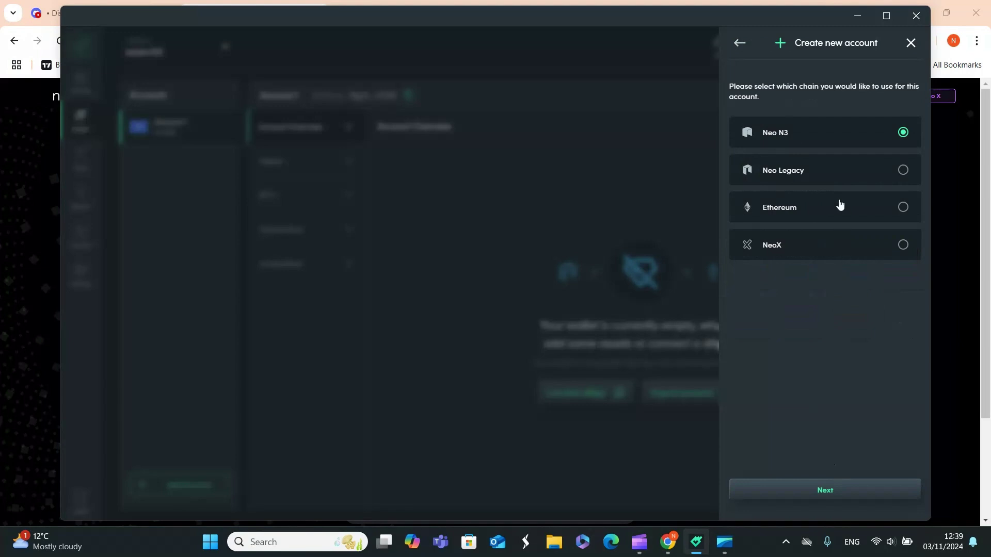
{"action": "left_click", "coordinate": [905, 248]}
{"action": "left_click", "coordinate": [822, 487]}
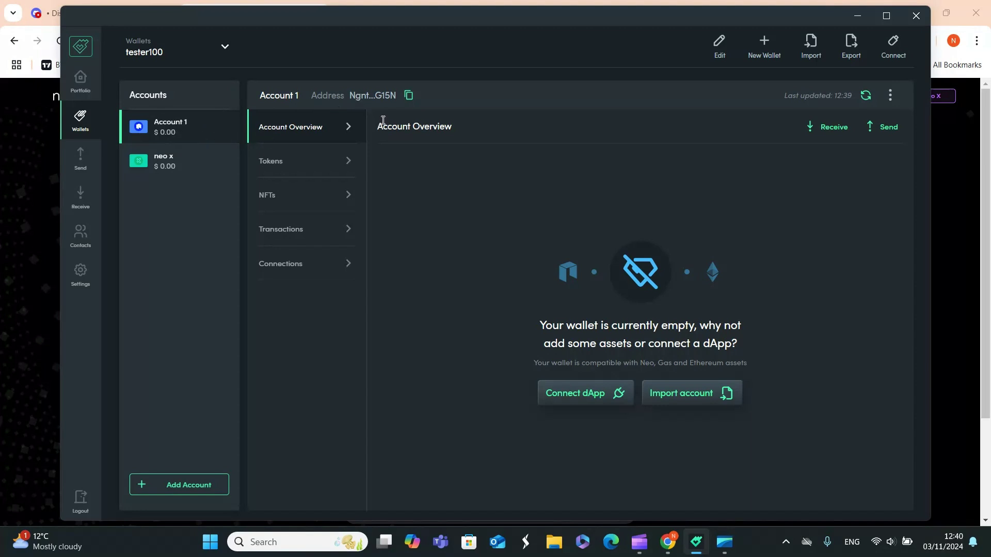
{"action": "left_click", "coordinate": [182, 174]}
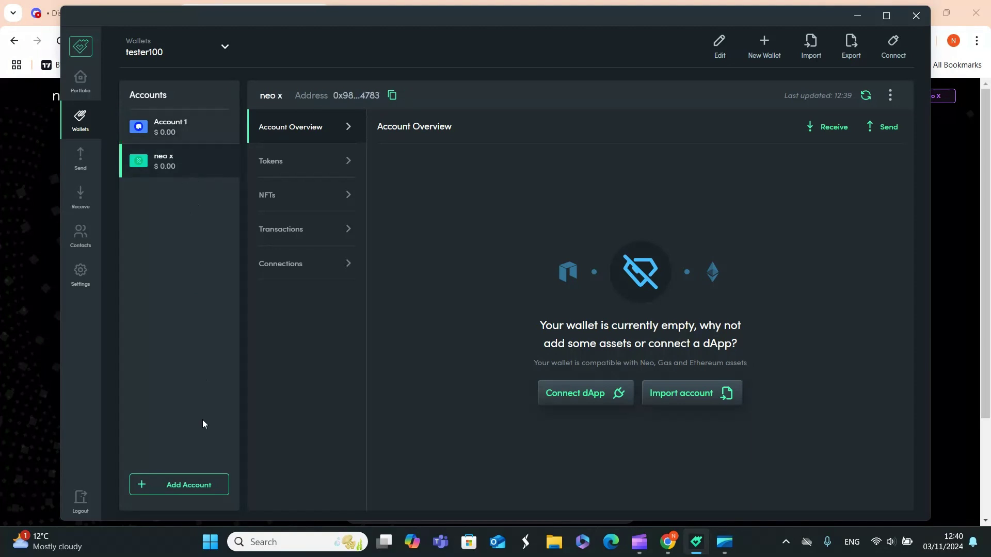
Step: Add an account named "eth" on the Ethereum chain with the purple account colour
{"action": "left_click", "coordinate": [195, 485]}
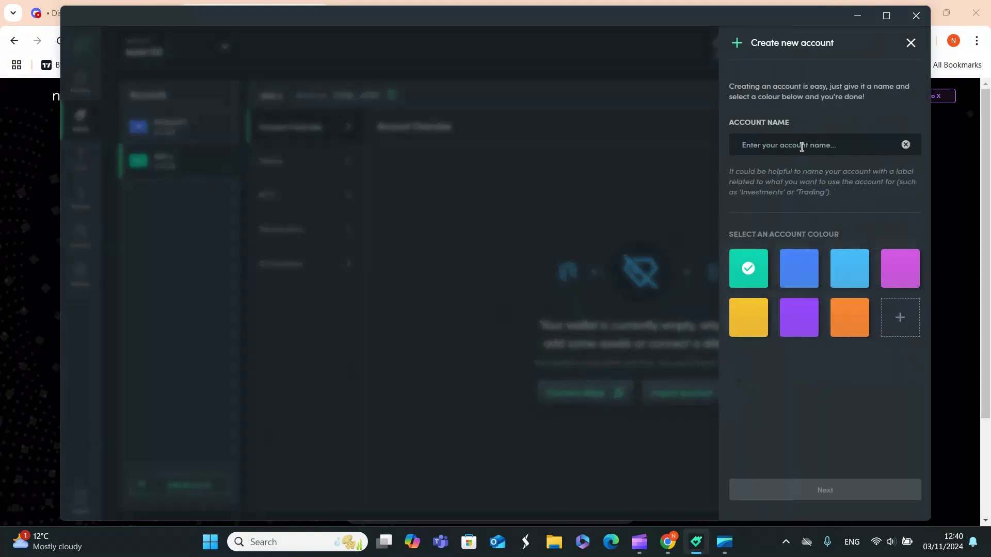
{"action": "type", "text": "eth"}
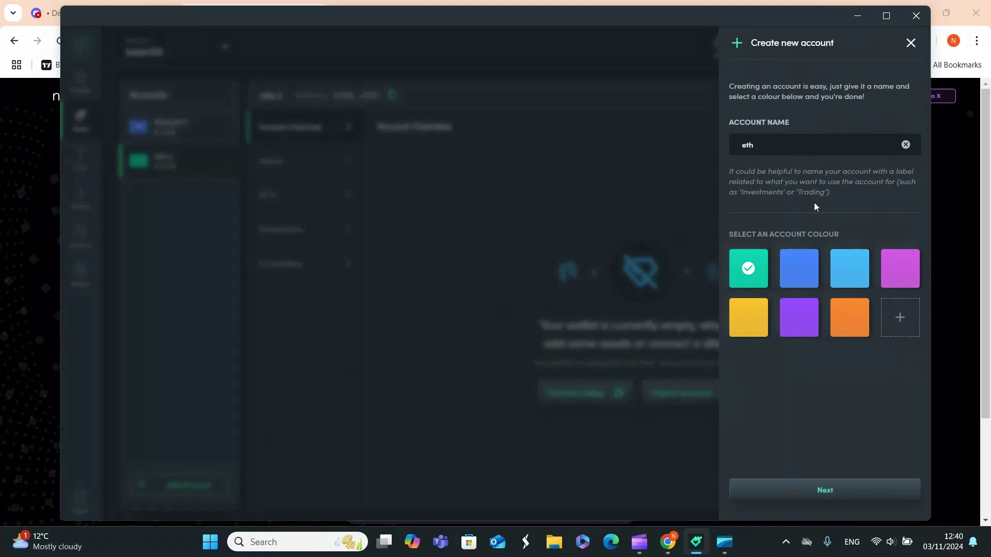
{"action": "left_click", "coordinate": [803, 313]}
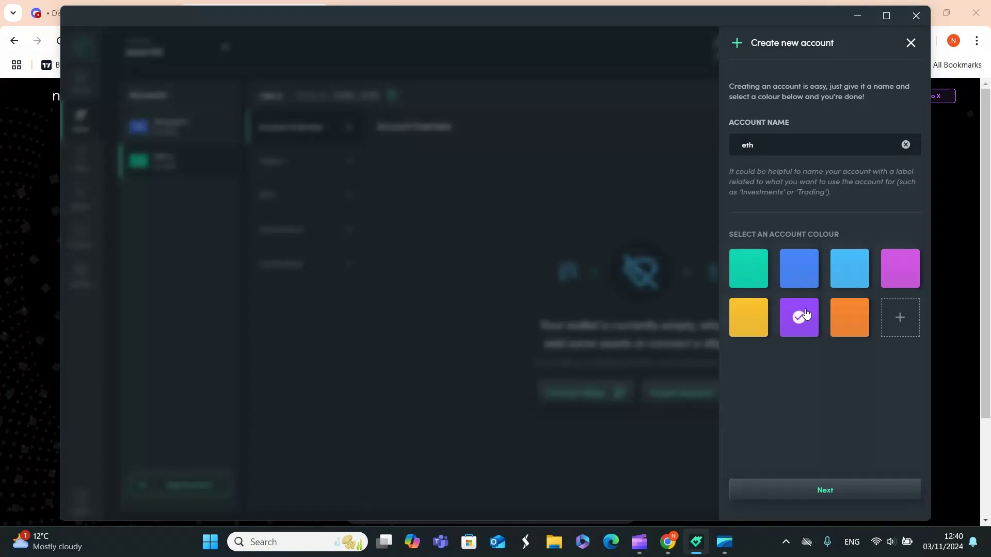
{"action": "left_click", "coordinate": [826, 491]}
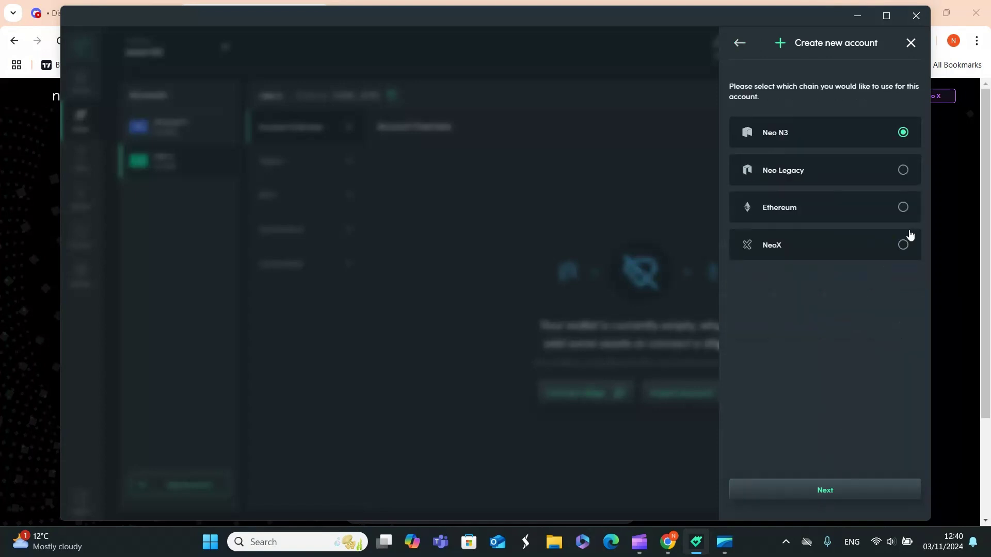
{"action": "left_click", "coordinate": [904, 209]}
{"action": "left_click", "coordinate": [822, 492]}
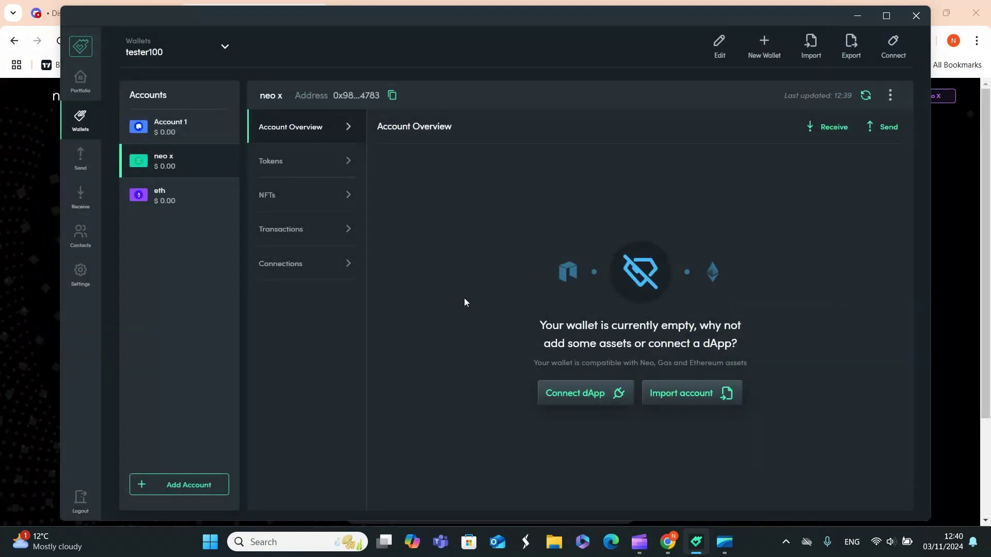